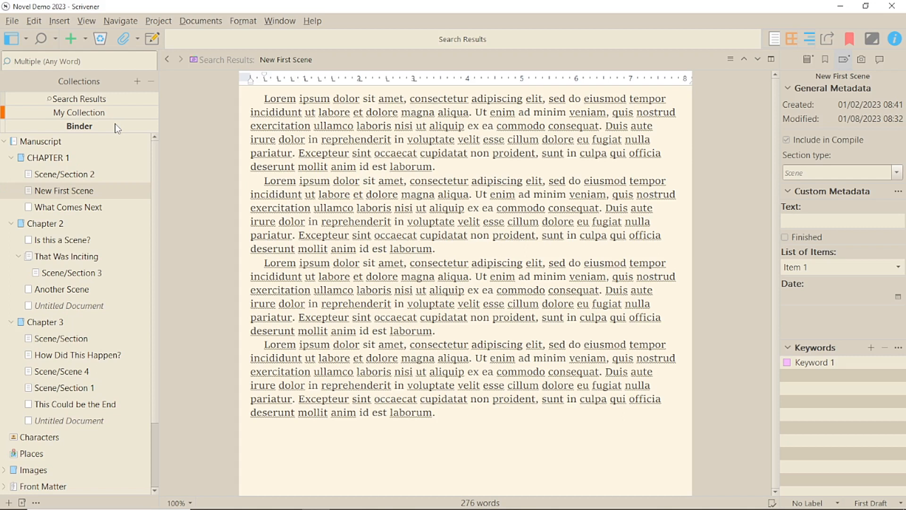
Add the CHAPTER 1 folder and its three scenes from the Binder to My Collection.
{"action": "left_click", "coordinate": [65, 160]}
{"action": "left_click", "coordinate": [83, 207], "text": "shift"}
{"action": "left_click_drag", "start_coordinate": [39, 160], "coordinate": [65, 114]}
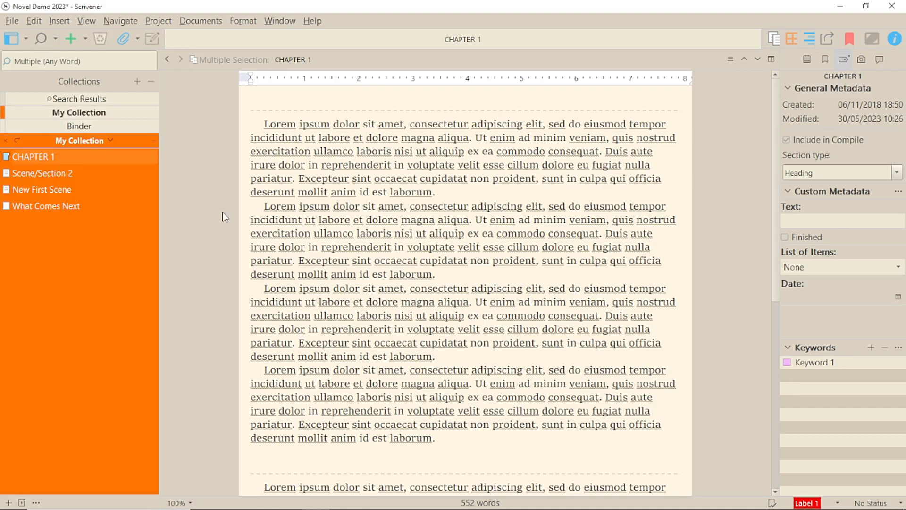
Collapse Chapter 2 in the Binder and add only its folder to My Collection.
{"action": "left_click", "coordinate": [47, 126]}
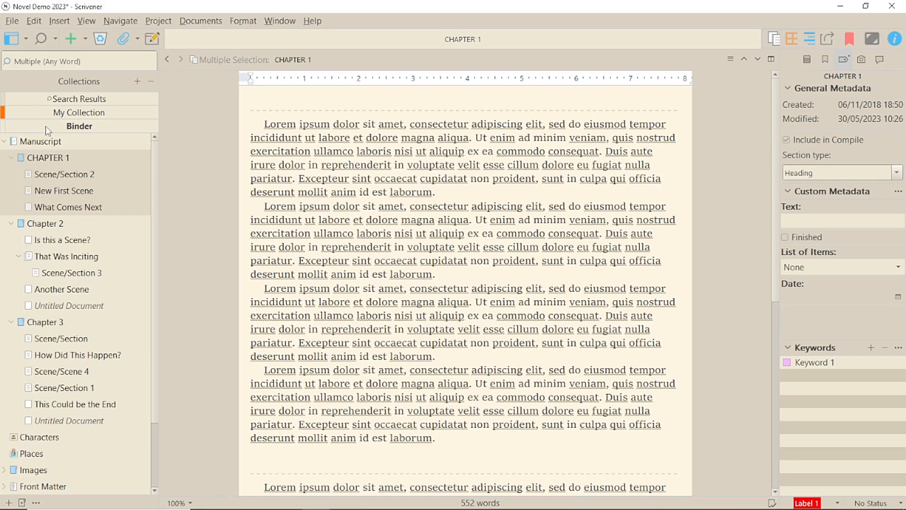
{"action": "left_click", "coordinate": [10, 225]}
{"action": "left_click_drag", "start_coordinate": [24, 226], "coordinate": [28, 113]}
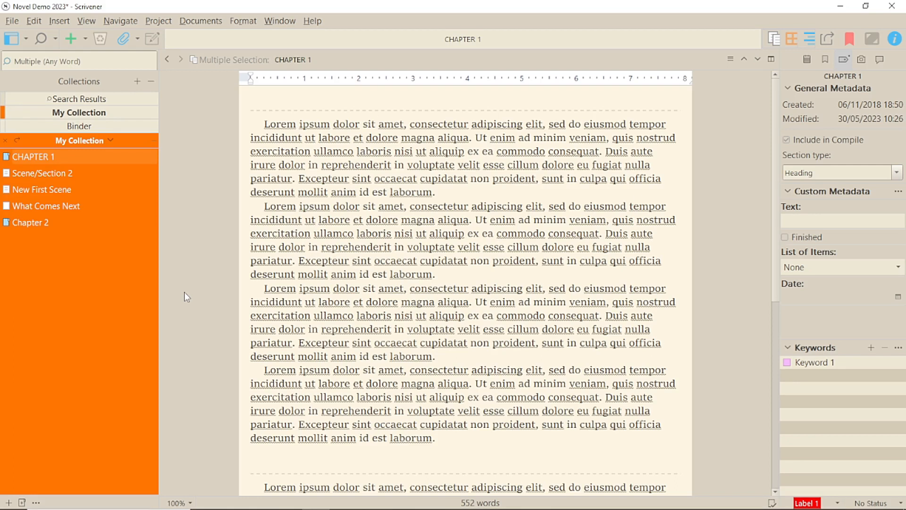
Add Chapter 3 and its documents down to This Could be the End to My Collection, and open that collection.
{"action": "left_click", "coordinate": [24, 127]}
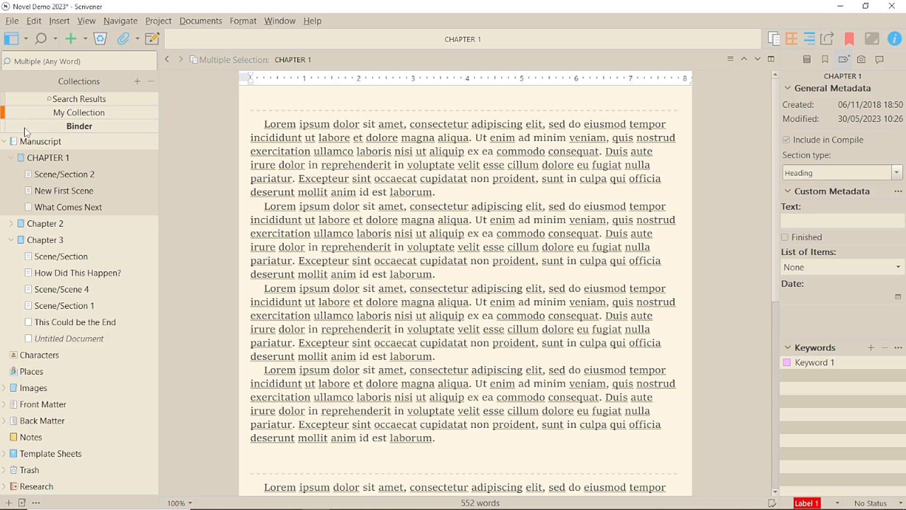
{"action": "left_click", "coordinate": [51, 240]}
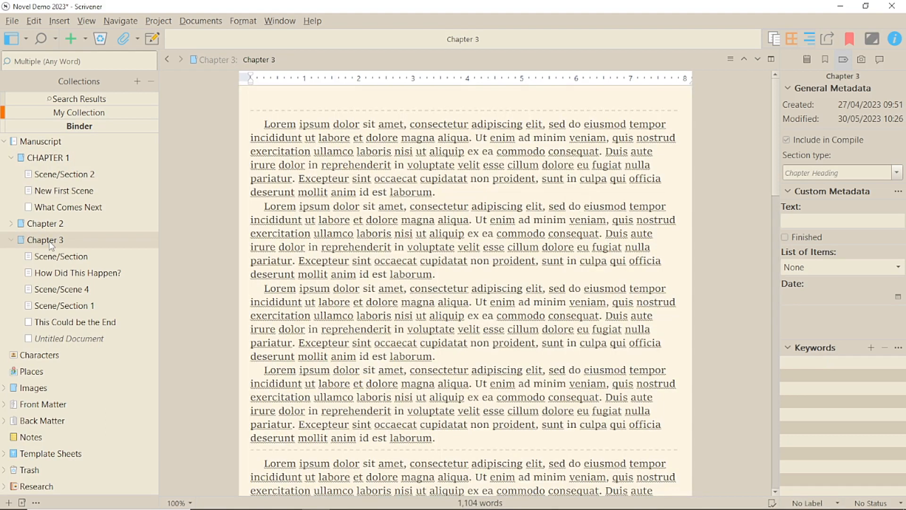
{"action": "left_click", "coordinate": [85, 325], "text": "shift"}
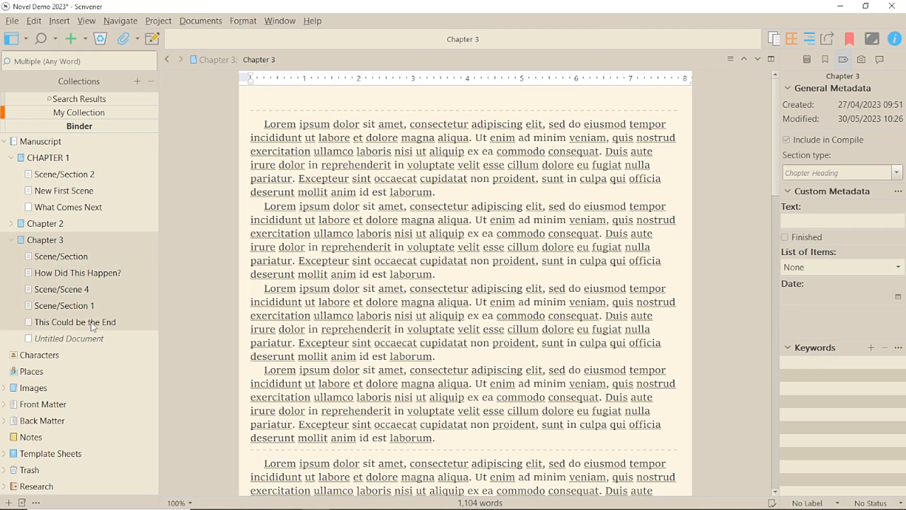
{"action": "right_click", "coordinate": [81, 277]}
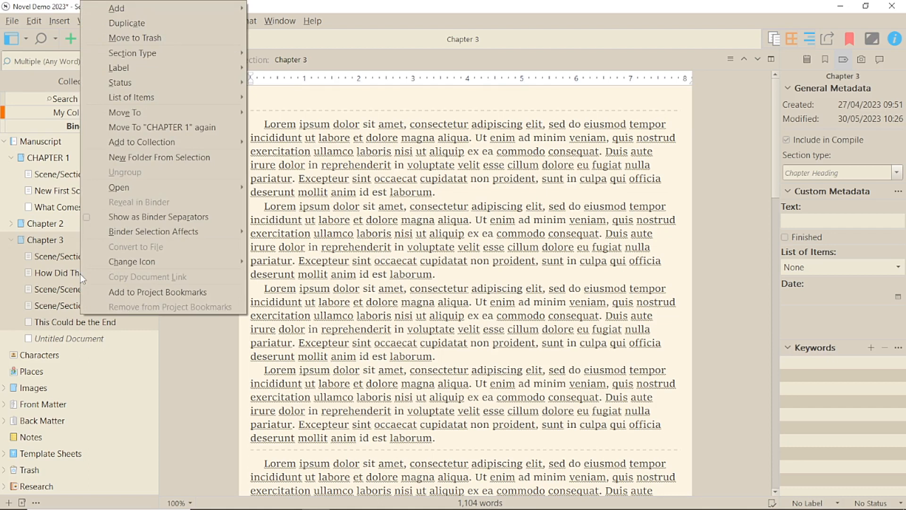
{"action": "mouse_move", "coordinate": [174, 147]}
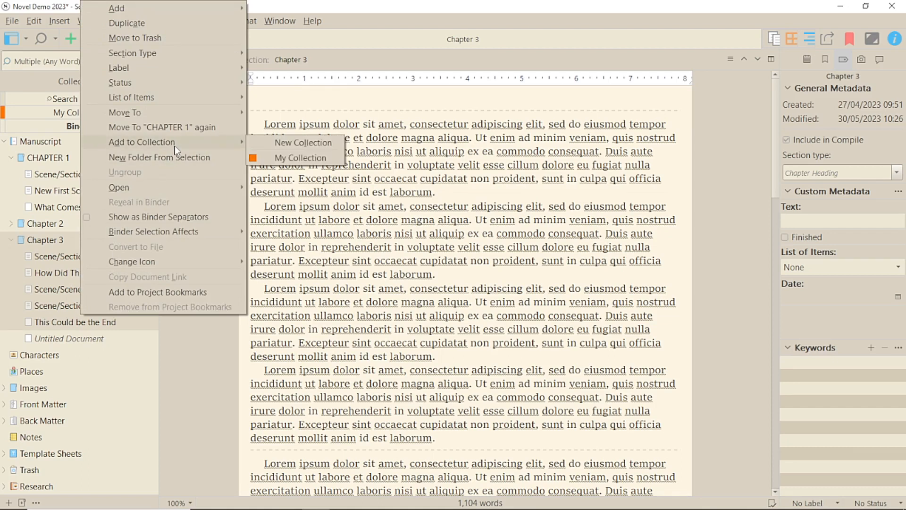
{"action": "left_click", "coordinate": [263, 156]}
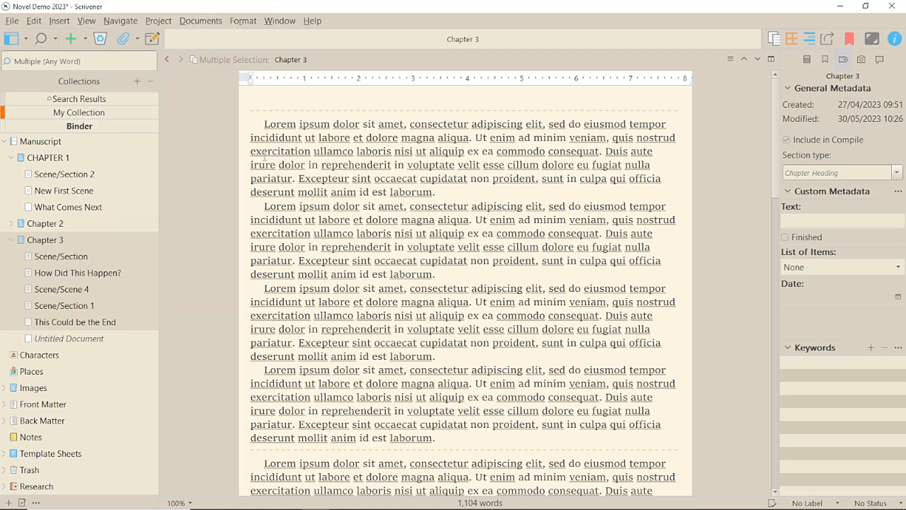
{"action": "left_click", "coordinate": [97, 112]}
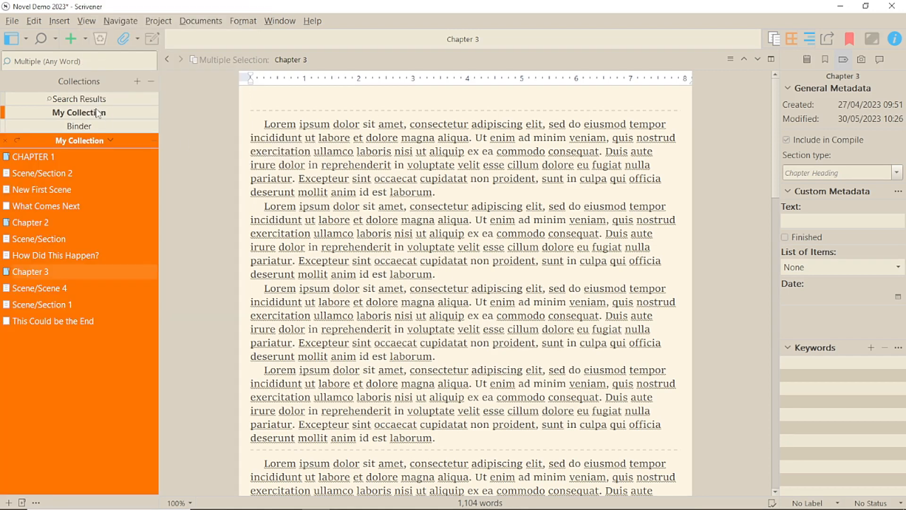
Create a new collection named My Second Collection from the Chapter 3 documents selected in the Binder.
{"action": "left_click", "coordinate": [97, 126]}
{"action": "right_click", "coordinate": [76, 276]}
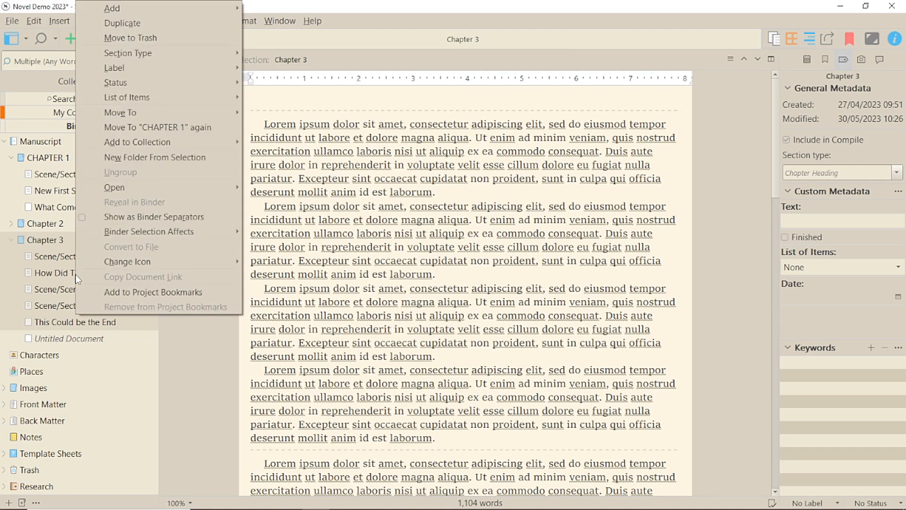
{"action": "mouse_move", "coordinate": [151, 143]}
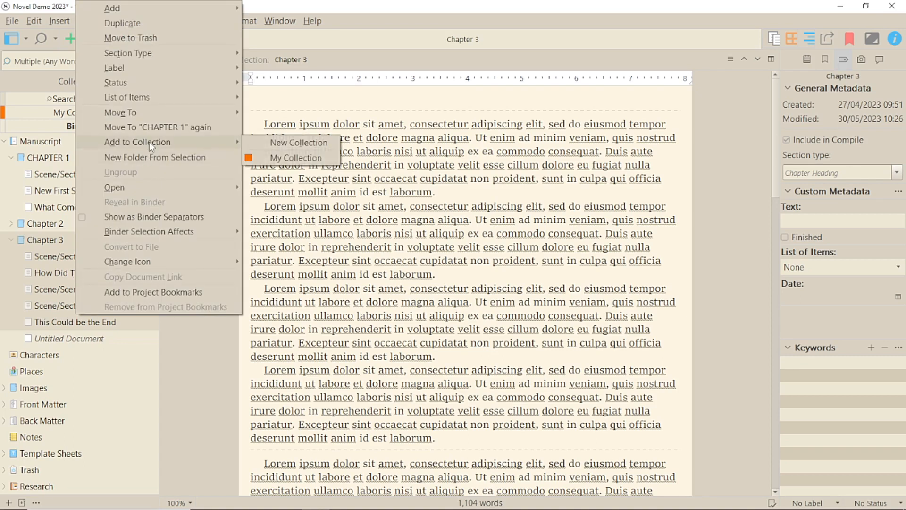
{"action": "left_click", "coordinate": [293, 142]}
{"action": "type", "text": "My Second Collection"}
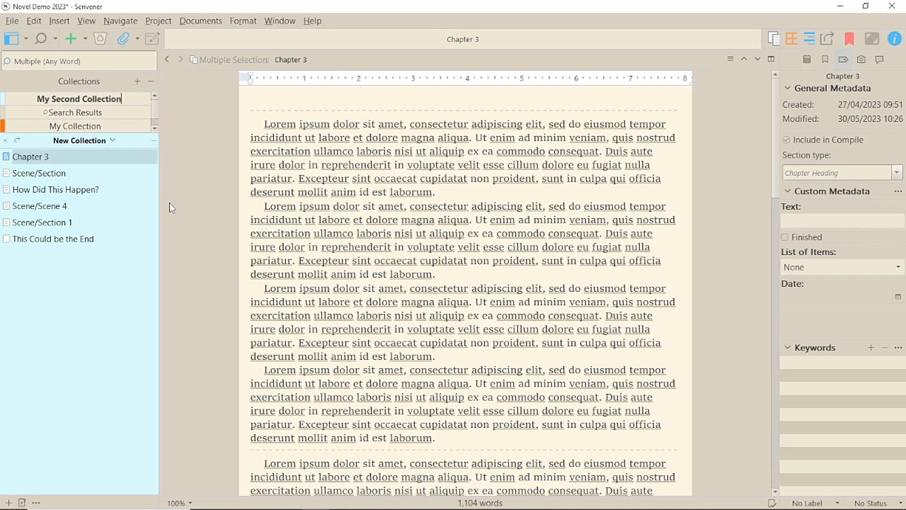
Search the text of the project's documents for "lorem".
{"action": "left_click", "coordinate": [105, 112]}
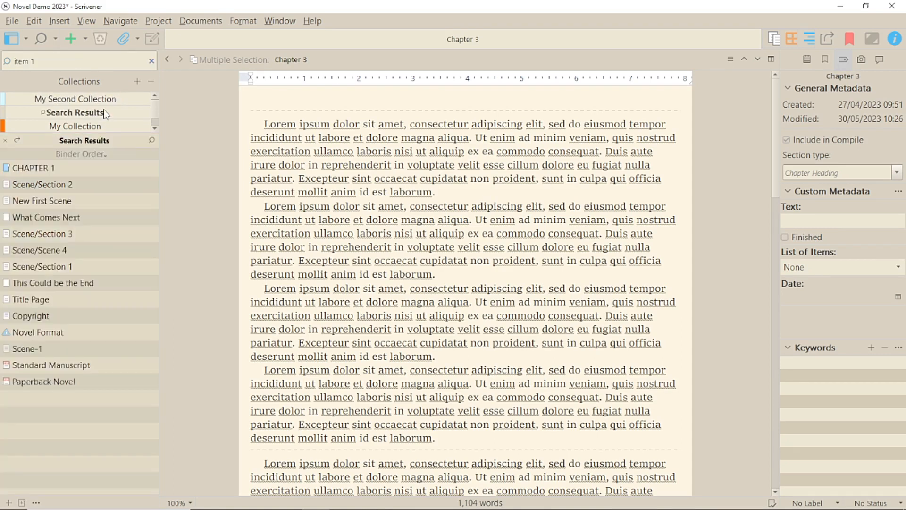
{"action": "left_click", "coordinate": [8, 60]}
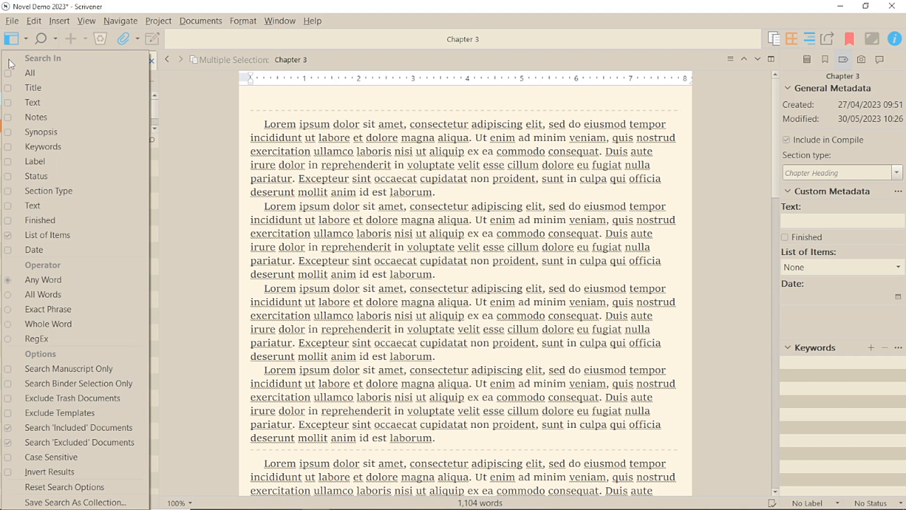
{"action": "left_click", "coordinate": [20, 101]}
{"action": "key", "text": "ctrl+a"}
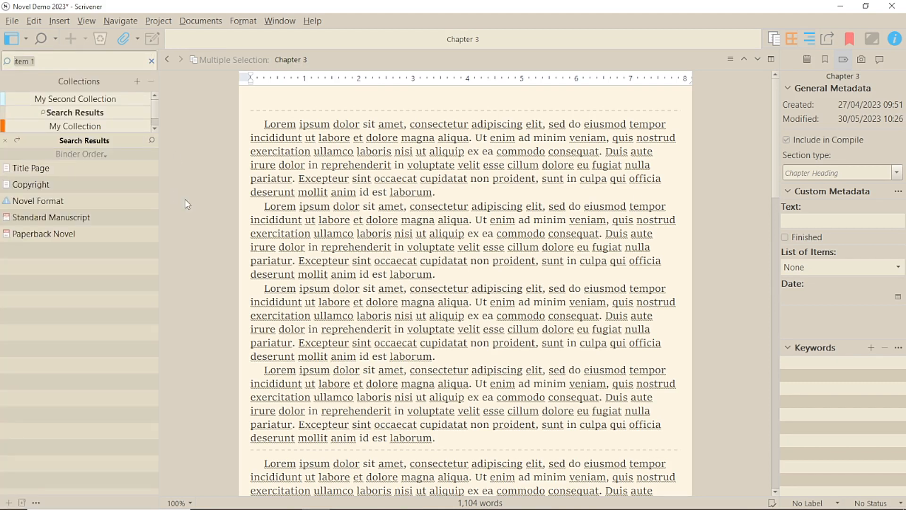
{"action": "type", "text": "lorem"}
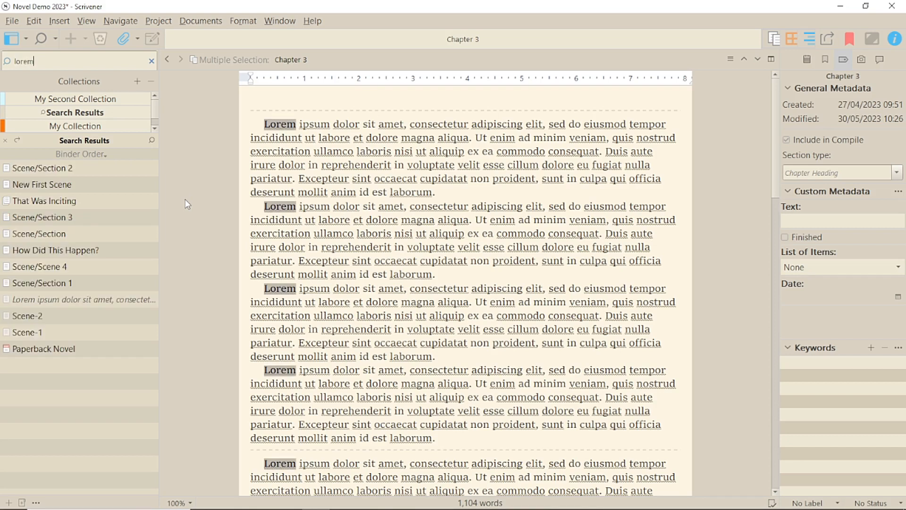
Create a new collection from all the "lorem" search results and name it My Random Search Collection.
{"action": "left_click", "coordinate": [65, 351]}
{"action": "right_click", "coordinate": [74, 198]}
{"action": "mouse_move", "coordinate": [135, 338]}
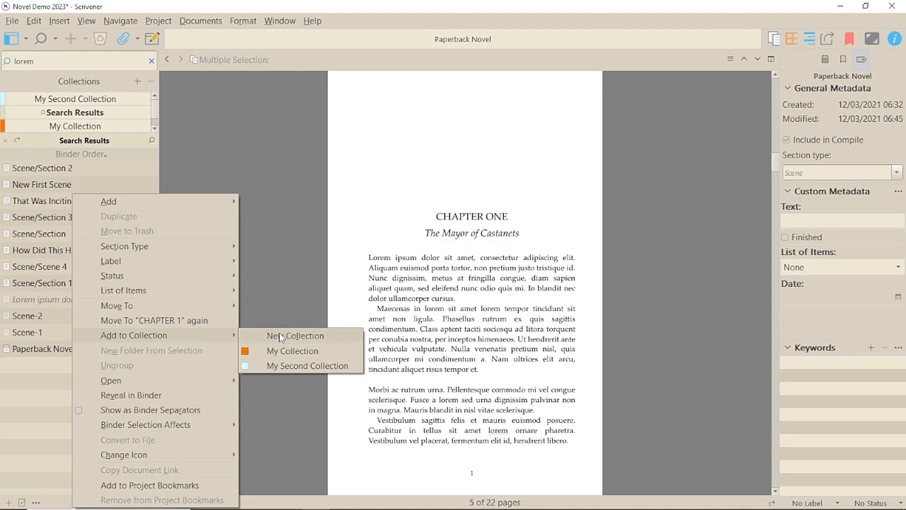
{"action": "left_click", "coordinate": [280, 336]}
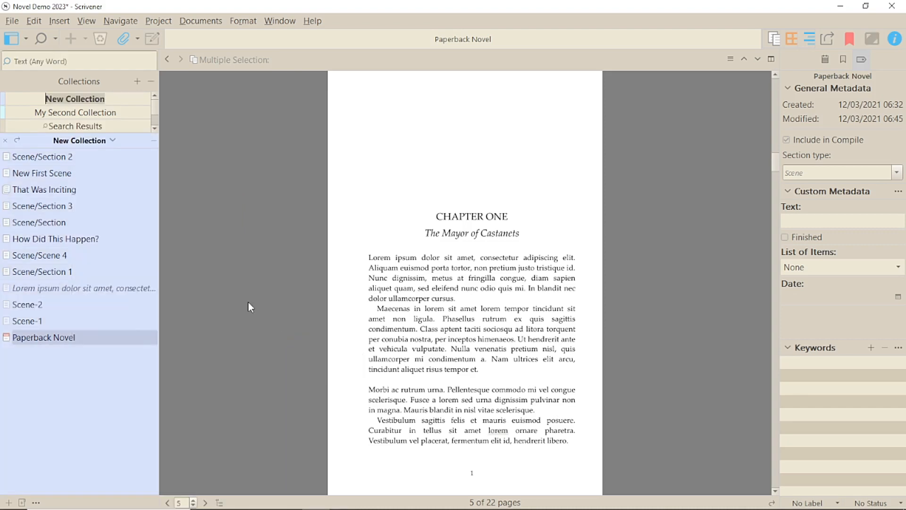
{"action": "type", "text": "My Random Search Collection"}
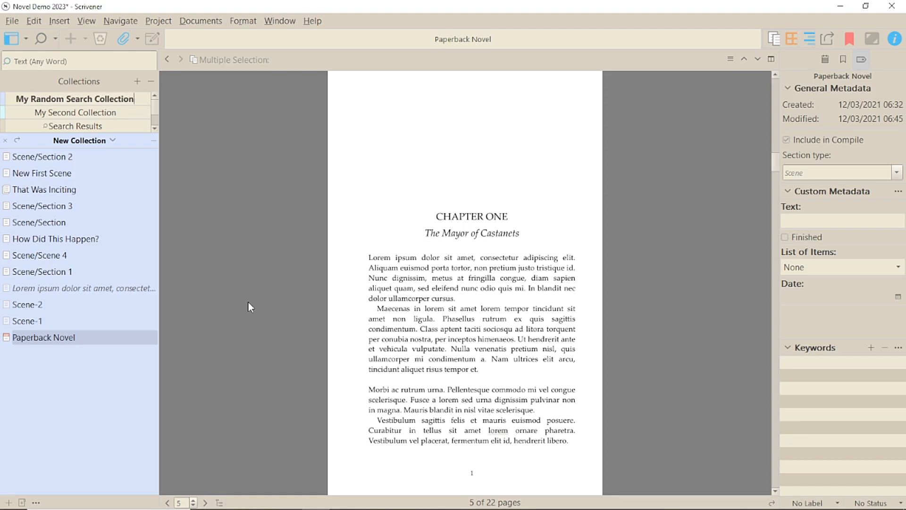
{"action": "key", "text": "Return"}
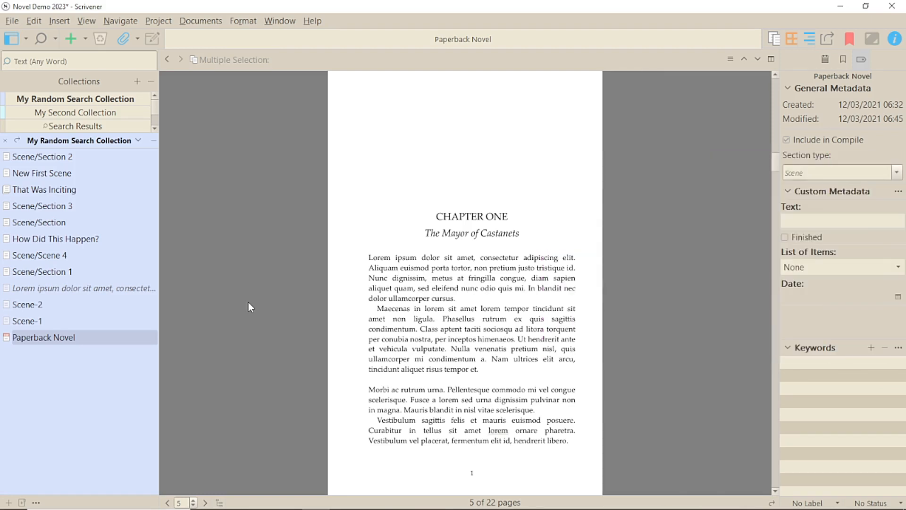
Enlarge the collections list until every collection fits in it, and return to the Binder.
{"action": "left_click", "coordinate": [154, 127]}
{"action": "left_click_drag", "start_coordinate": [136, 135], "coordinate": [138, 162]}
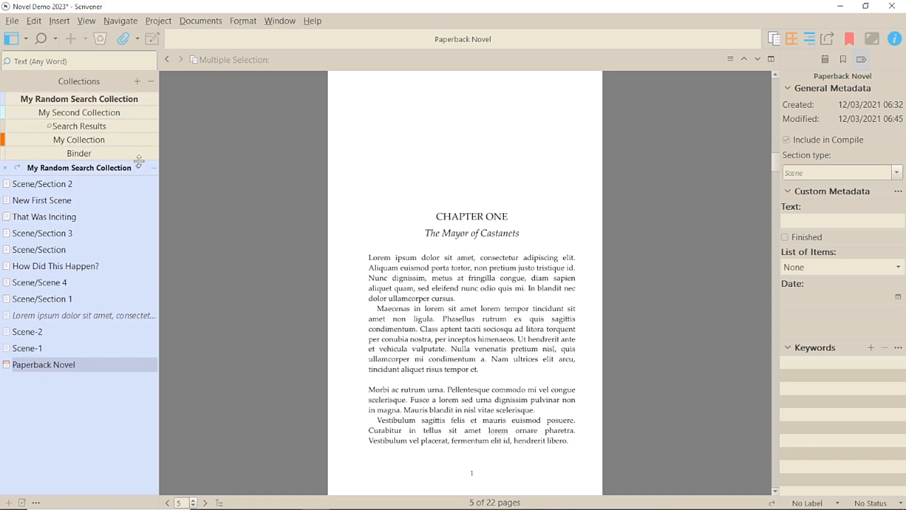
{"action": "left_click", "coordinate": [87, 156]}
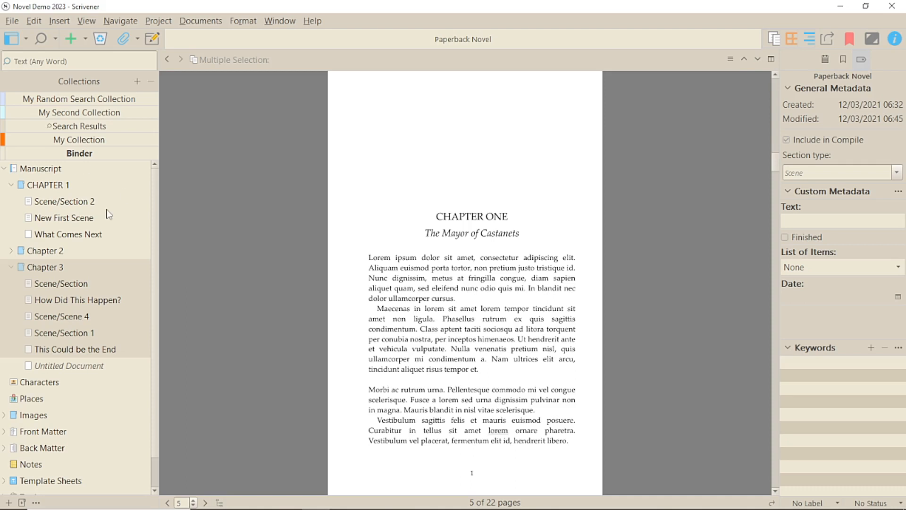
Insert "I'm adding this text here." at the start of Scene/Section 2 in CHAPTER 1.
{"action": "left_click", "coordinate": [64, 201]}
{"action": "left_click", "coordinate": [266, 98]}
{"action": "type", "text": "I'm adding this text here. Lorem ipsum dolor sit amet, consectetur adipiscing elit,"}
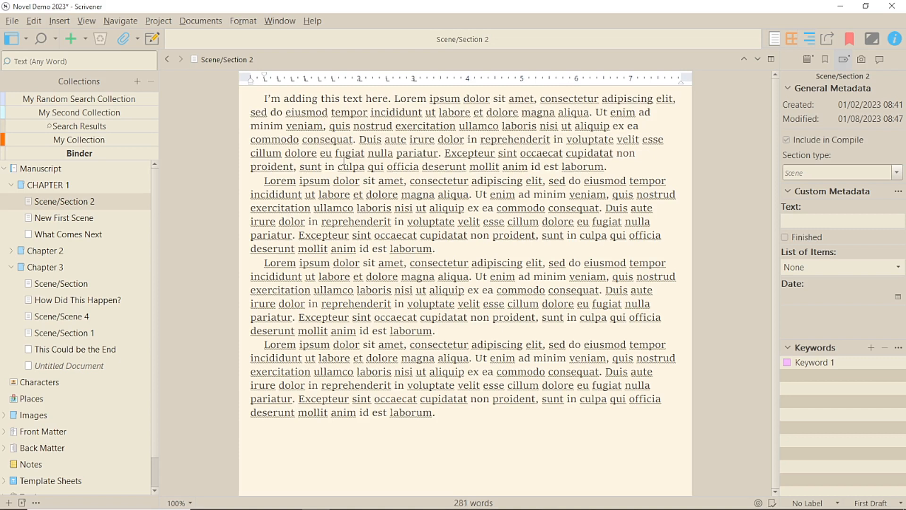
Open My Collection and delete the sentence "I'm adding this text here." from Scene/Section 2.
{"action": "left_click", "coordinate": [79, 140]}
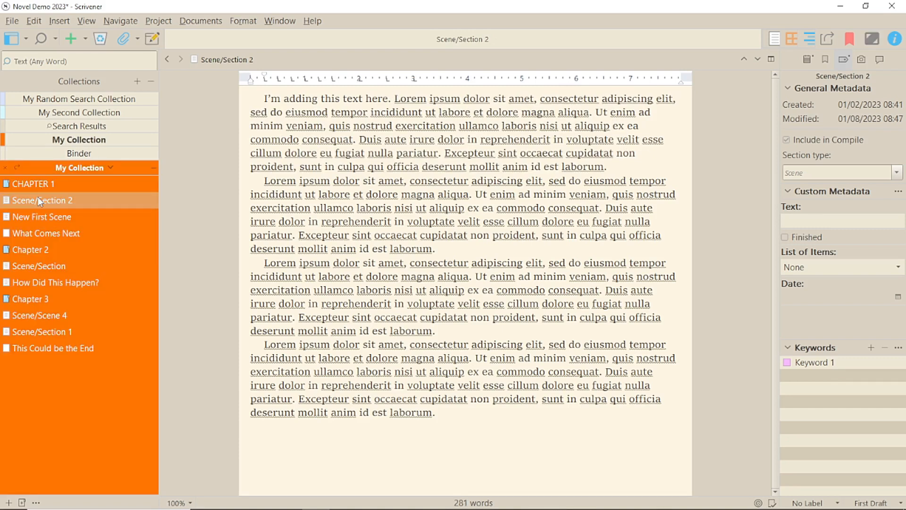
{"action": "left_click_drag", "start_coordinate": [264, 98], "coordinate": [391, 98]}
{"action": "key", "text": "BackSpace"}
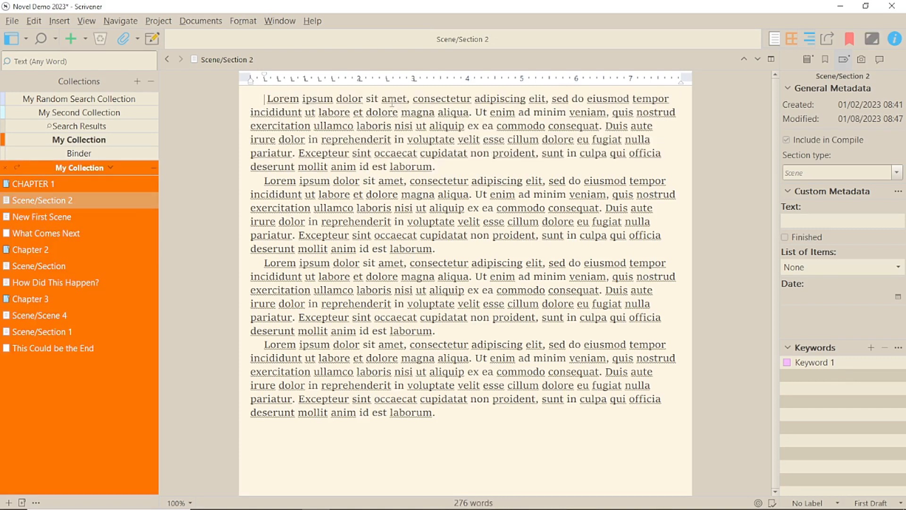
Remove What Comes Next from My Collection and check the document's place in the Binder.
{"action": "left_click", "coordinate": [81, 154]}
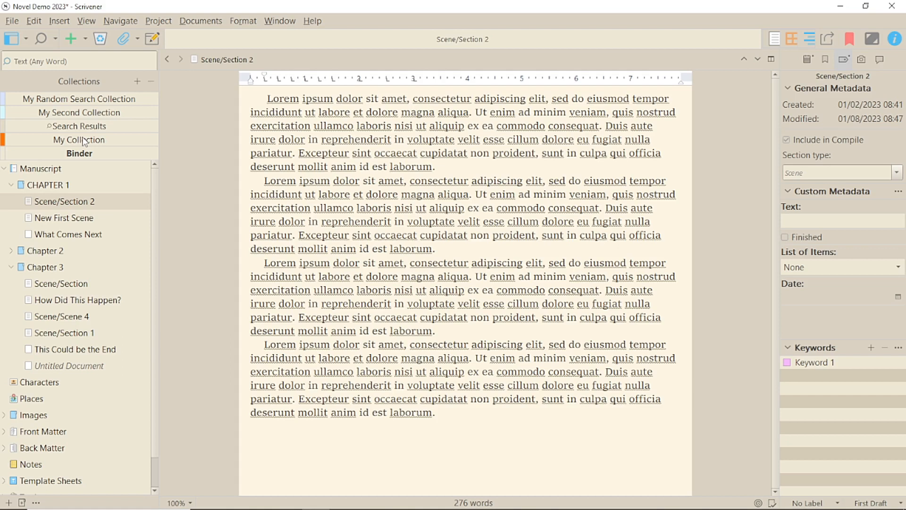
{"action": "left_click", "coordinate": [84, 140]}
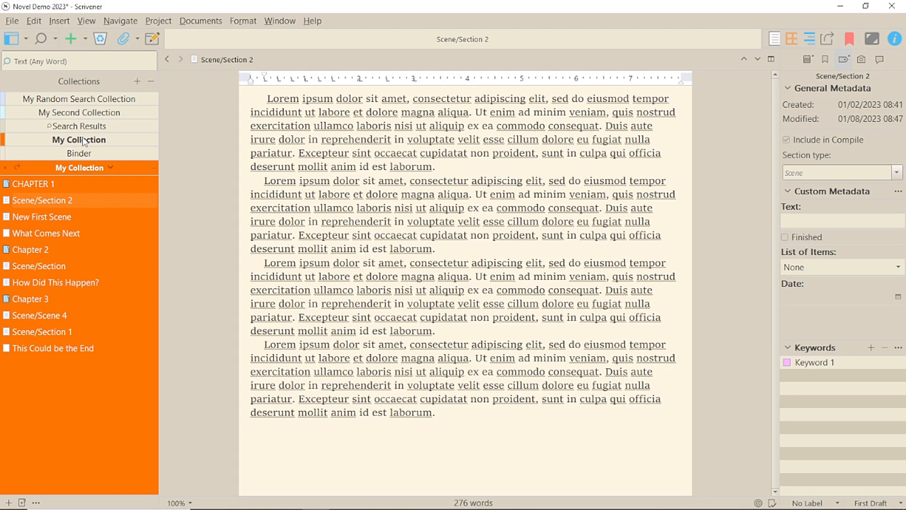
{"action": "left_click", "coordinate": [64, 232]}
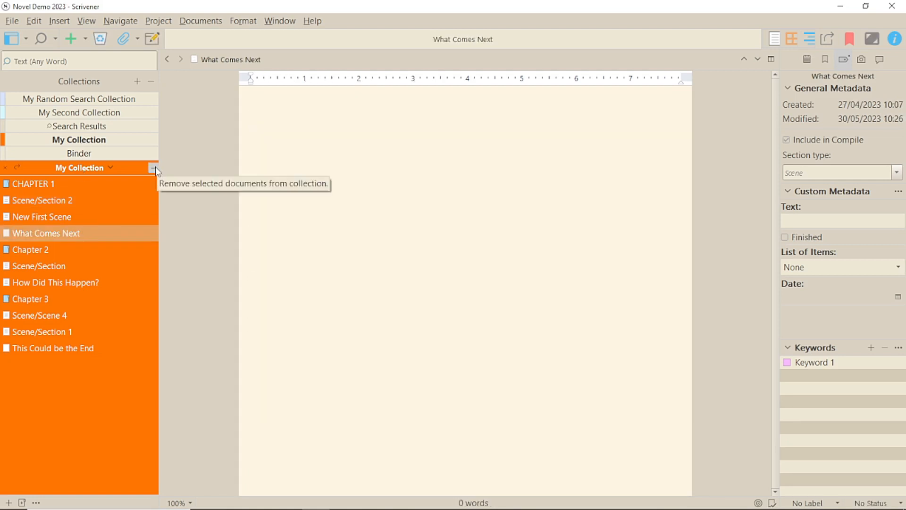
{"action": "left_click", "coordinate": [154, 168]}
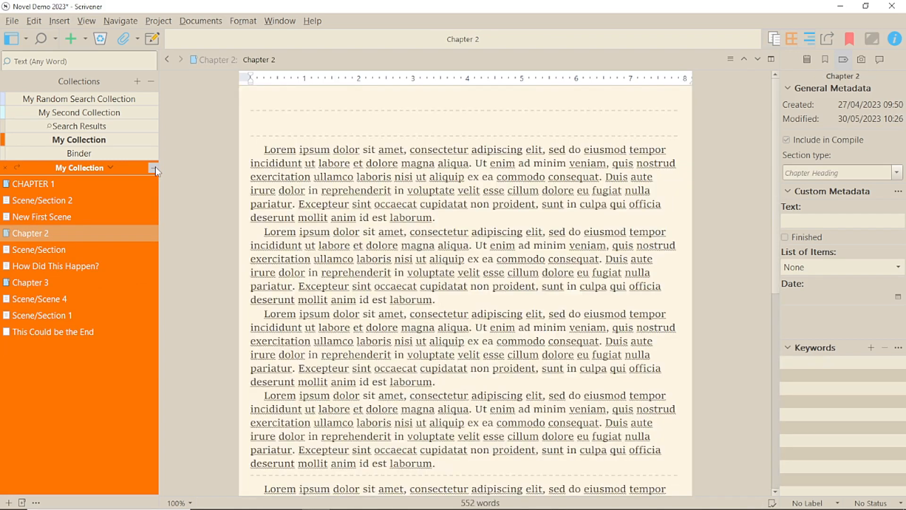
{"action": "left_click", "coordinate": [102, 154]}
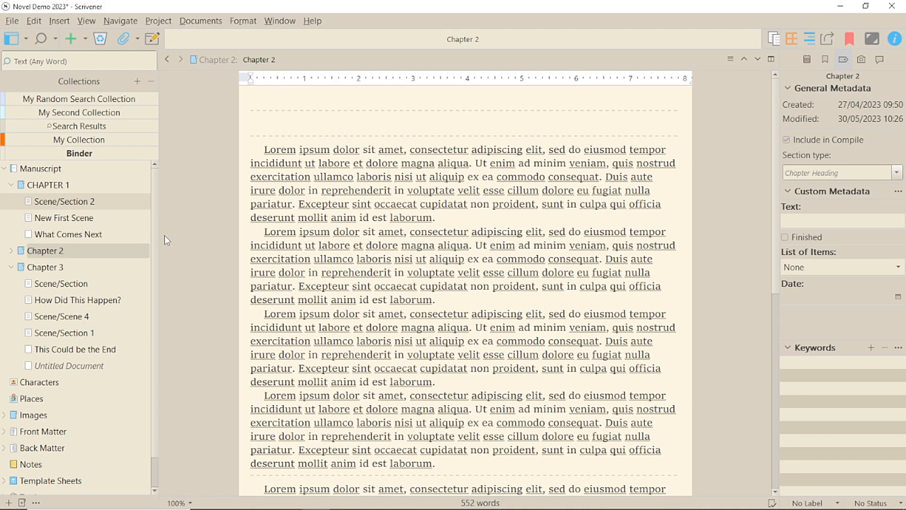
Add a new document below New First Scene in My Collection and title it "This is my new scene".
{"action": "left_click", "coordinate": [85, 140]}
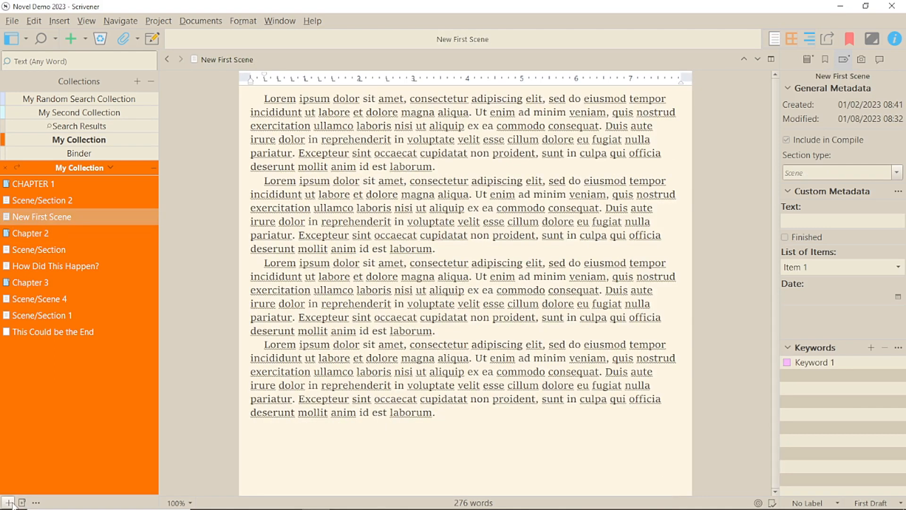
{"action": "left_click", "coordinate": [10, 502]}
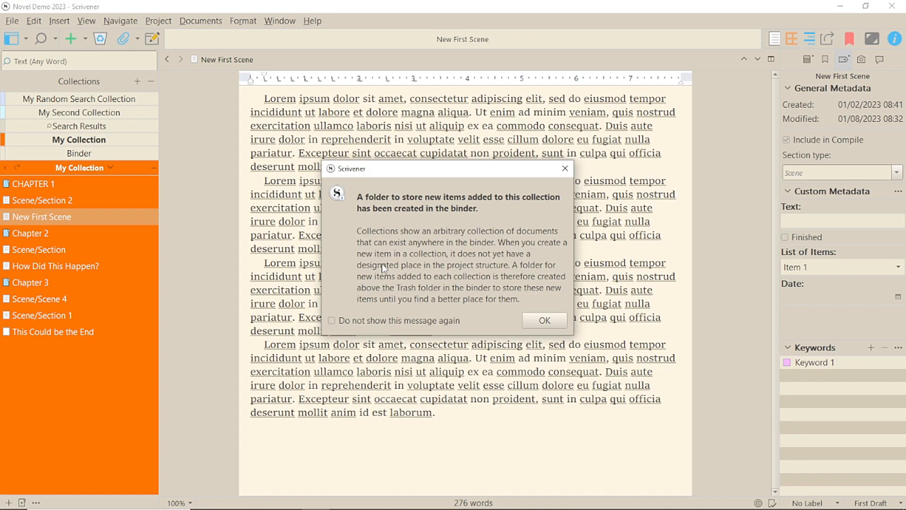
{"action": "left_click", "coordinate": [542, 324]}
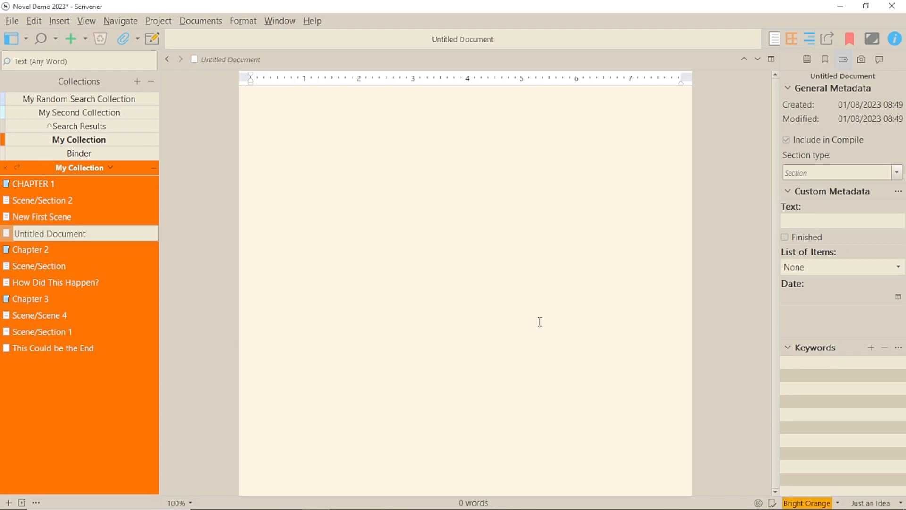
{"action": "type", "text": "This is my new scene"}
{"action": "left_click", "coordinate": [101, 425]}
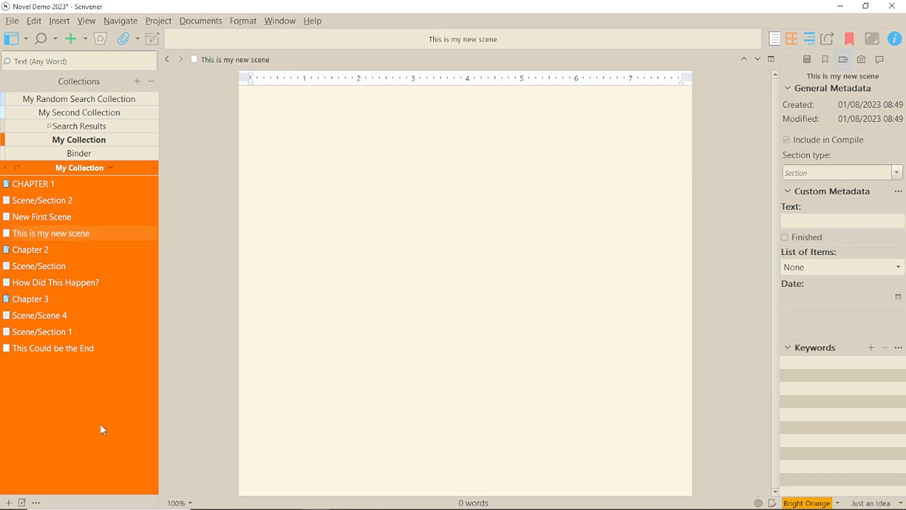
Move "This is my new scene" from My Collection (Unsorted) in the Binder into CHAPTER 1, directly below New First Scene.
{"action": "left_click", "coordinate": [104, 153]}
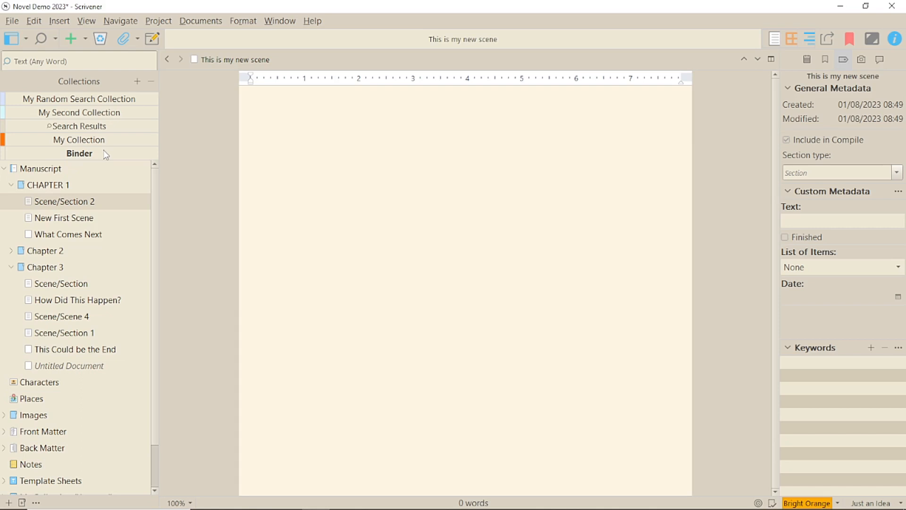
{"action": "scroll", "coordinate": [119, 274], "scroll_direction": "down", "scroll_amount": 1}
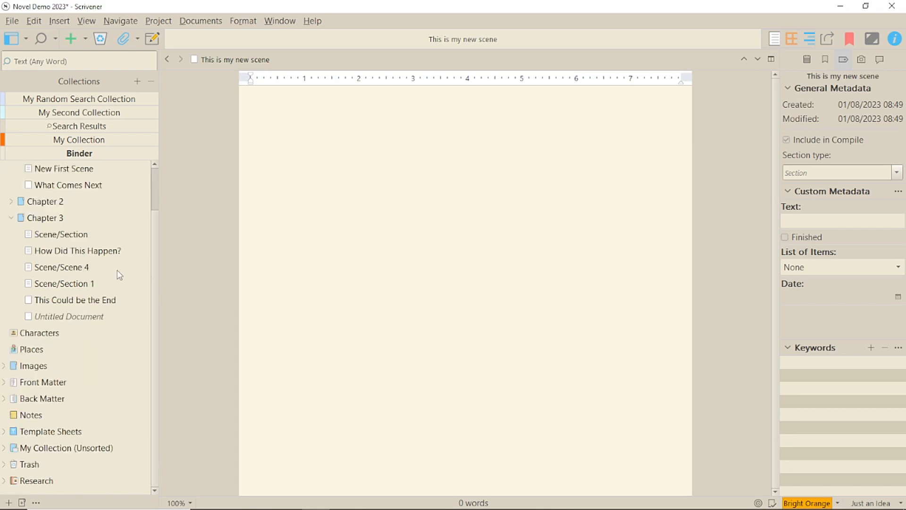
{"action": "left_click", "coordinate": [94, 448]}
{"action": "left_click", "coordinate": [5, 448]}
{"action": "left_click", "coordinate": [69, 470]}
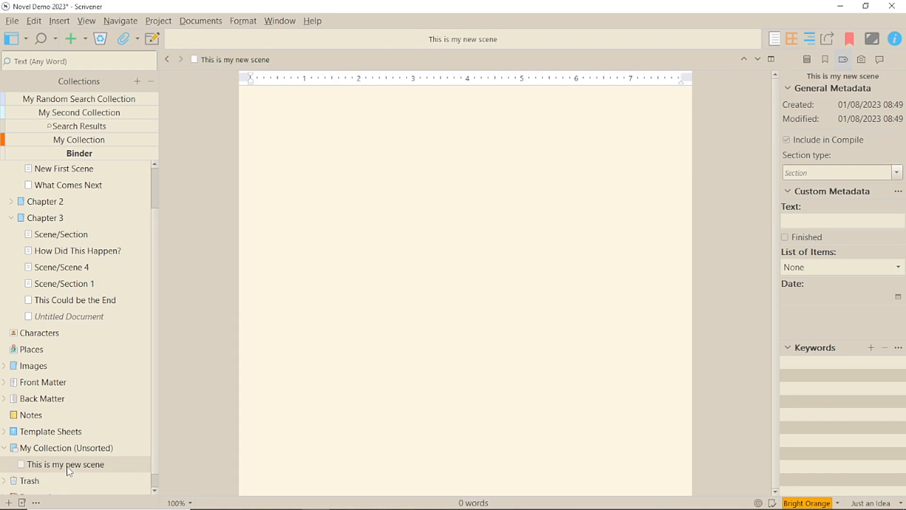
{"action": "left_click_drag", "start_coordinate": [69, 470], "coordinate": [14, 214]}
{"action": "left_click", "coordinate": [19, 234]}
Place "This is my new scene" above New First Scene in My Collection and compare the order with the Binder.
{"action": "left_click", "coordinate": [81, 140]}
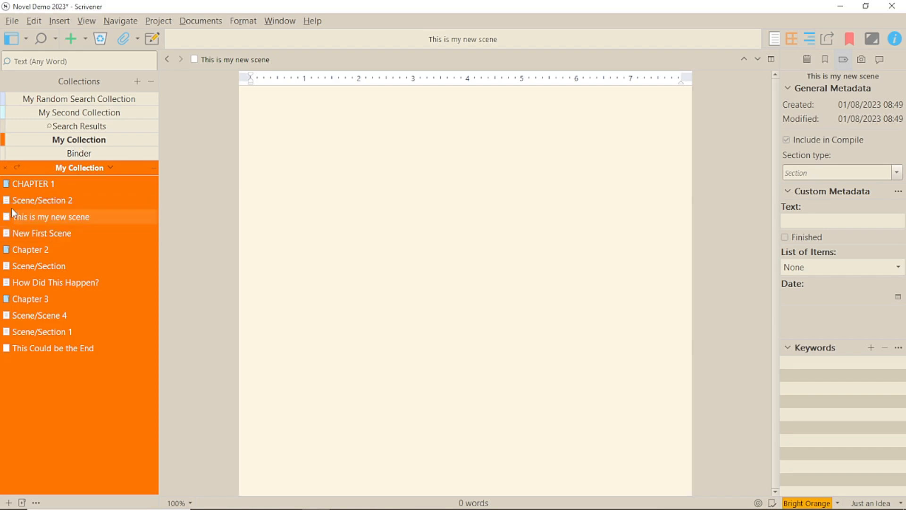
{"action": "left_click", "coordinate": [43, 154]}
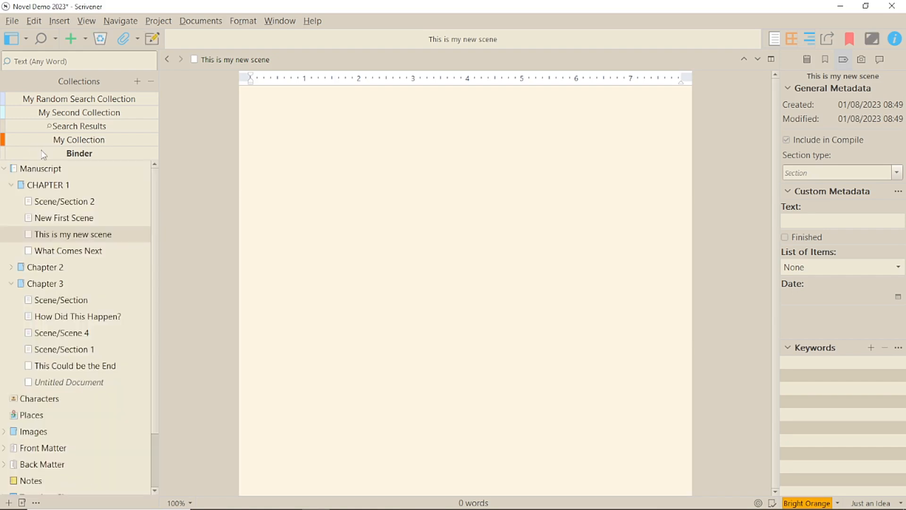
{"action": "left_click", "coordinate": [45, 139]}
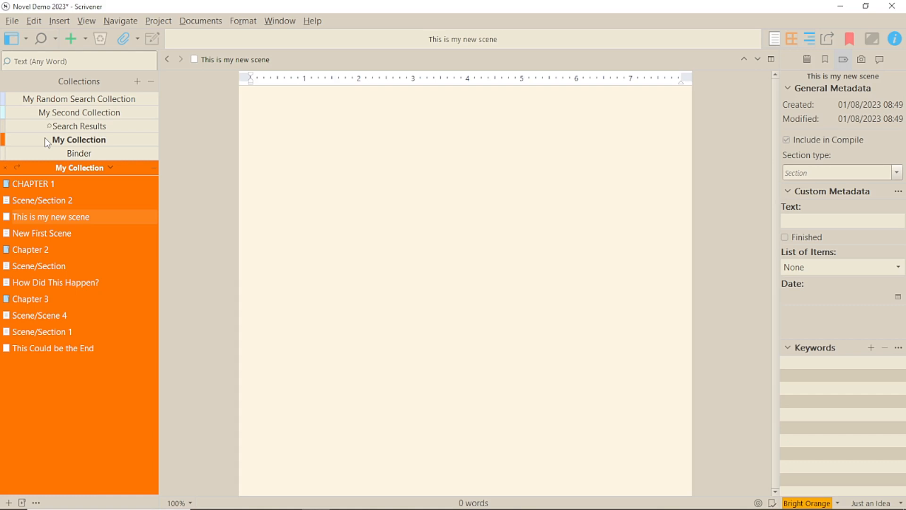
Show all documents of My Collection together in the editor and read through their combined text.
{"action": "left_click", "coordinate": [17, 167]}
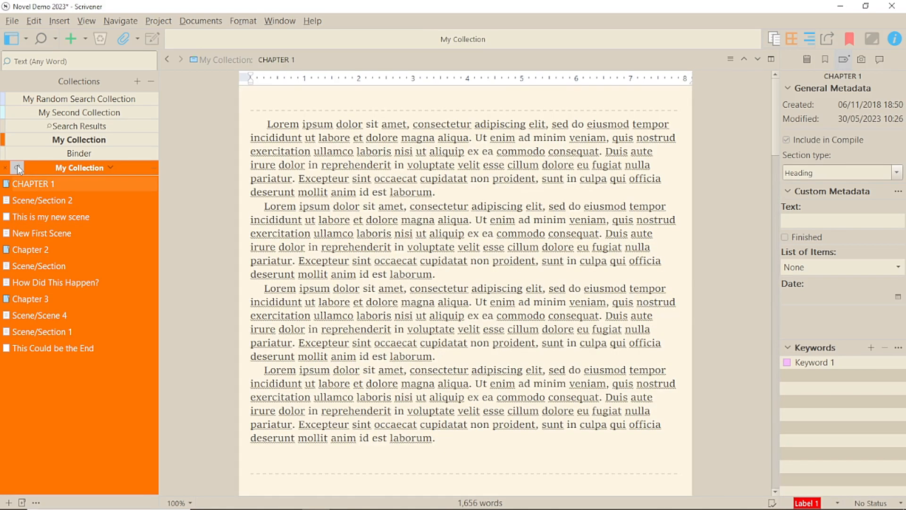
{"action": "scroll", "coordinate": [435, 242], "scroll_direction": "down", "scroll_amount": 10}
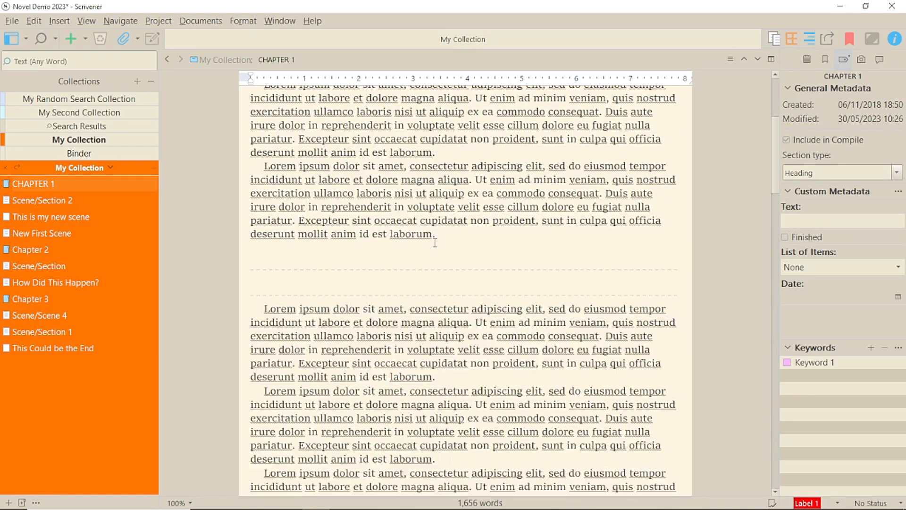
{"action": "scroll", "coordinate": [435, 242], "scroll_direction": "down", "scroll_amount": 5}
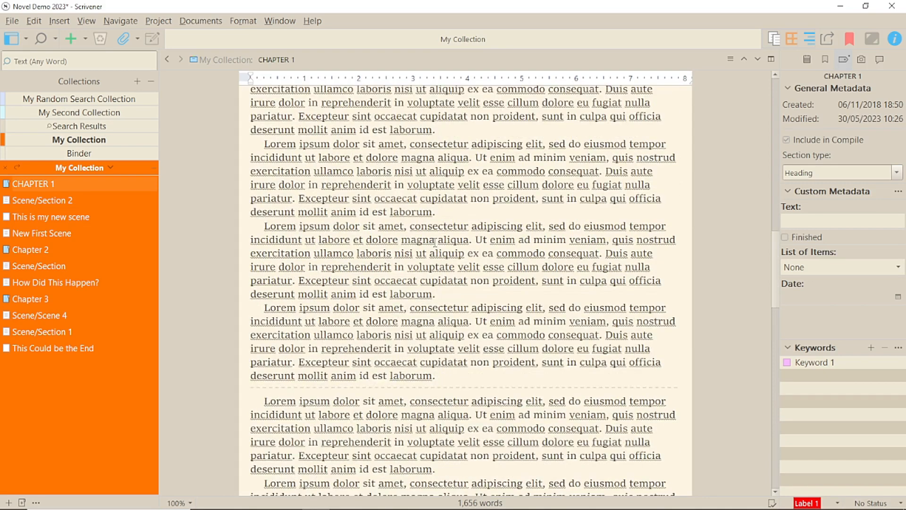
{"action": "scroll", "coordinate": [435, 243], "scroll_direction": "down", "scroll_amount": 10}
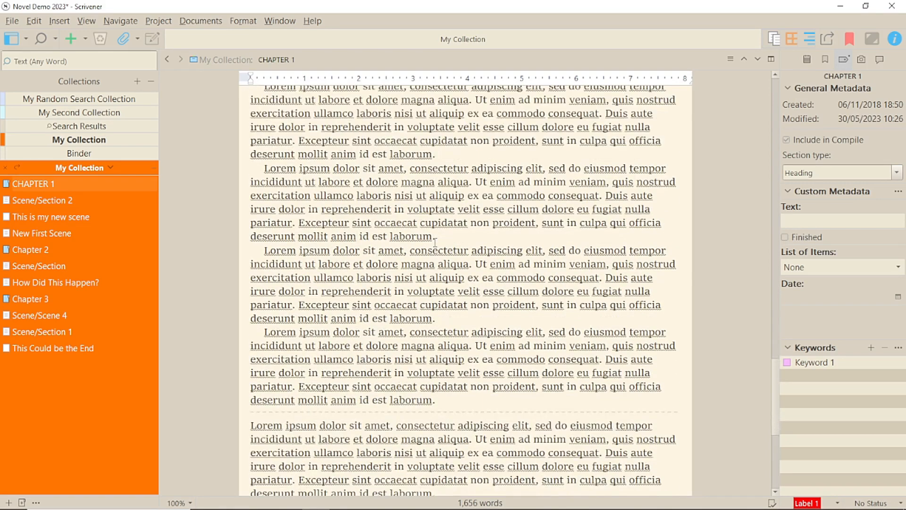